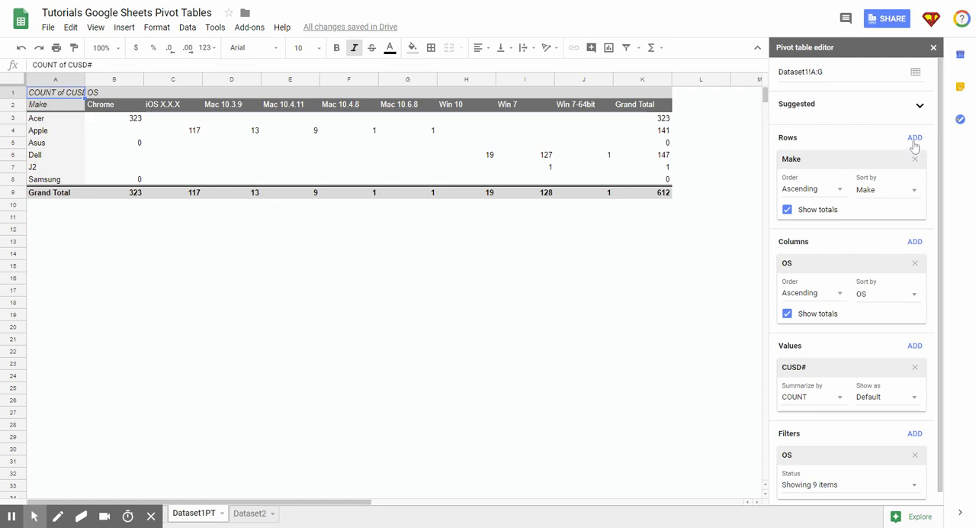
# Add Model as a row field beneath Make, trying the reversed order with Model above Make before restoring it.
pyautogui.click(914, 139)
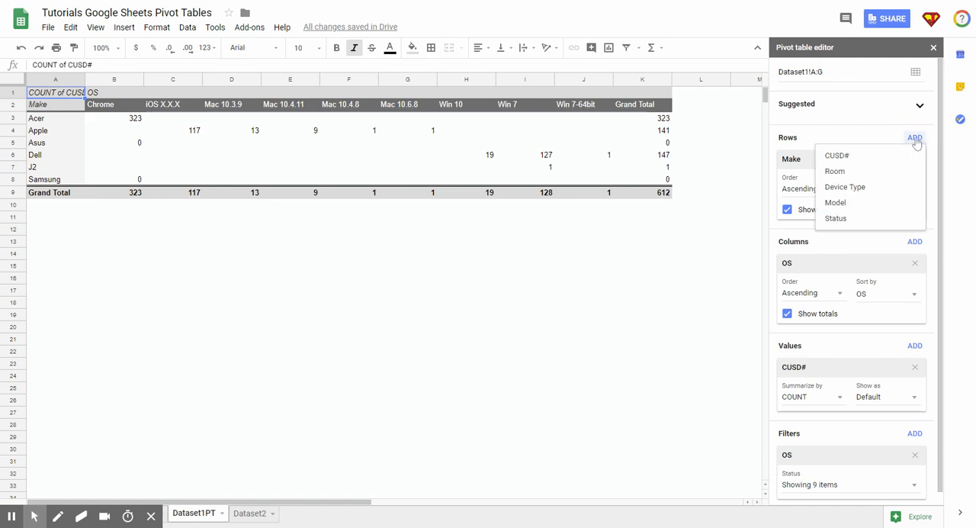
pyautogui.click(837, 203)
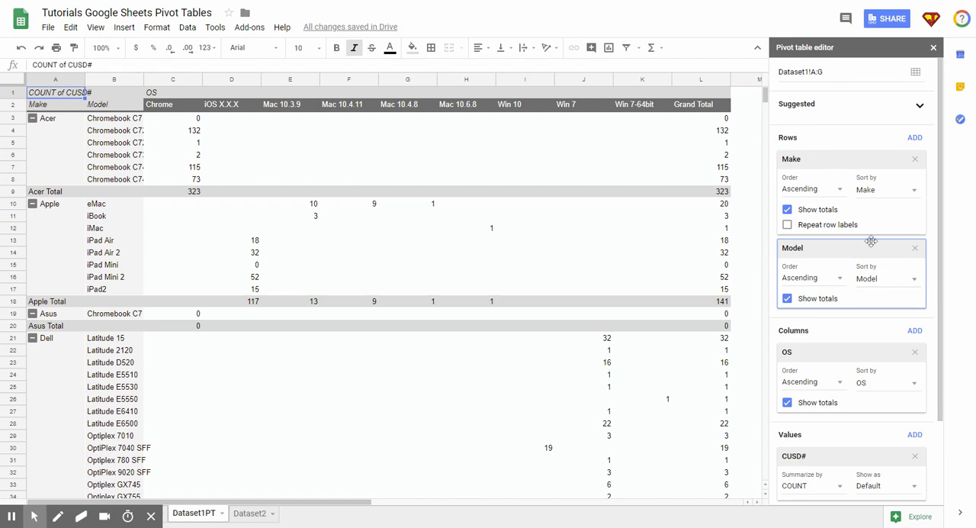
pyautogui.moveTo(845, 248); pyautogui.dragTo(840, 160)
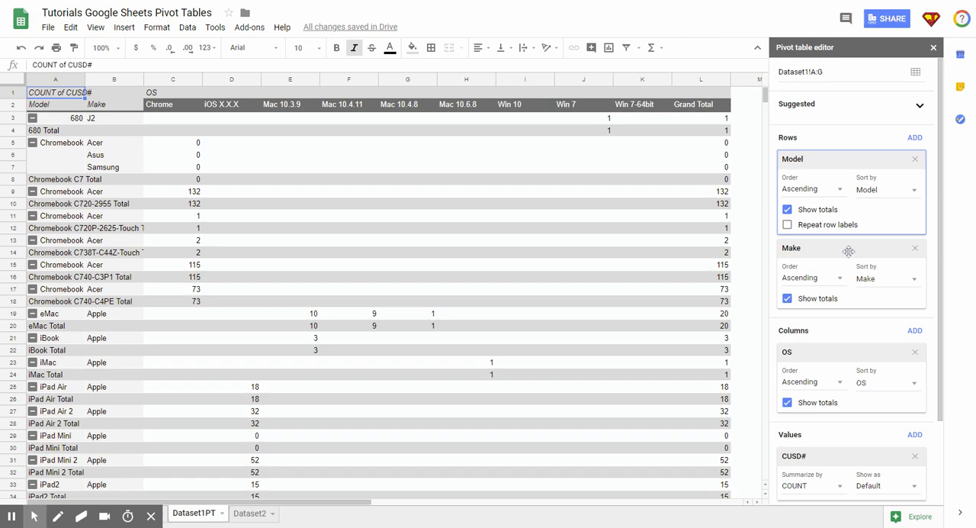
pyautogui.moveTo(848, 250); pyautogui.dragTo(840, 160)
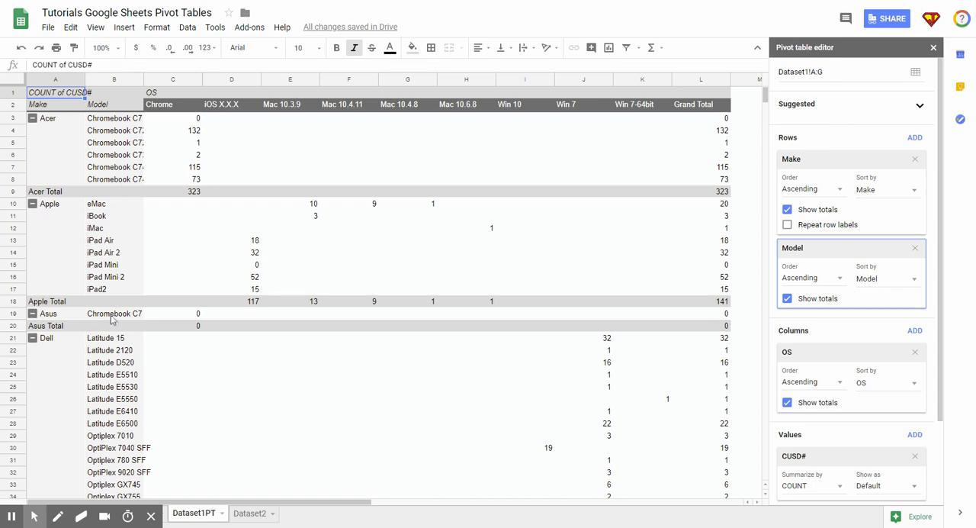
pyautogui.scroll(-5, 245, 362)
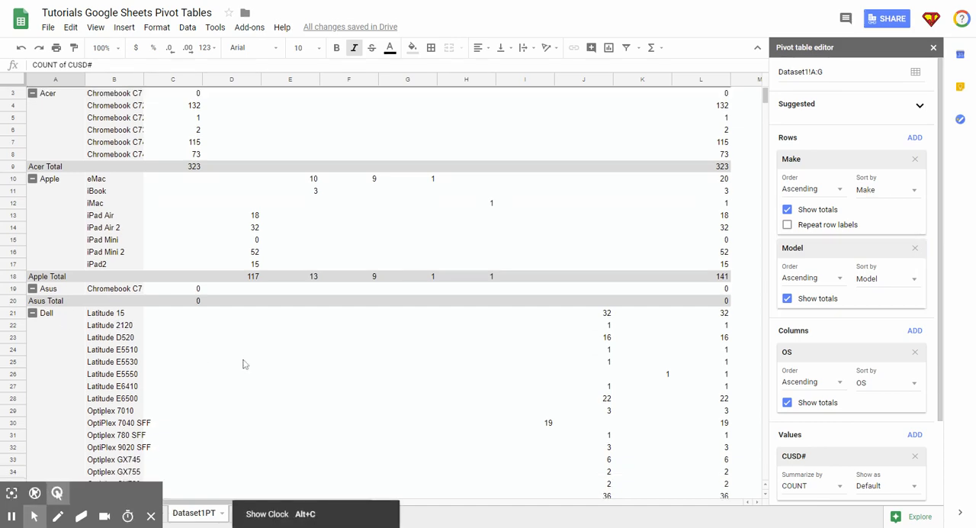
pyautogui.scroll(5, 248, 358)
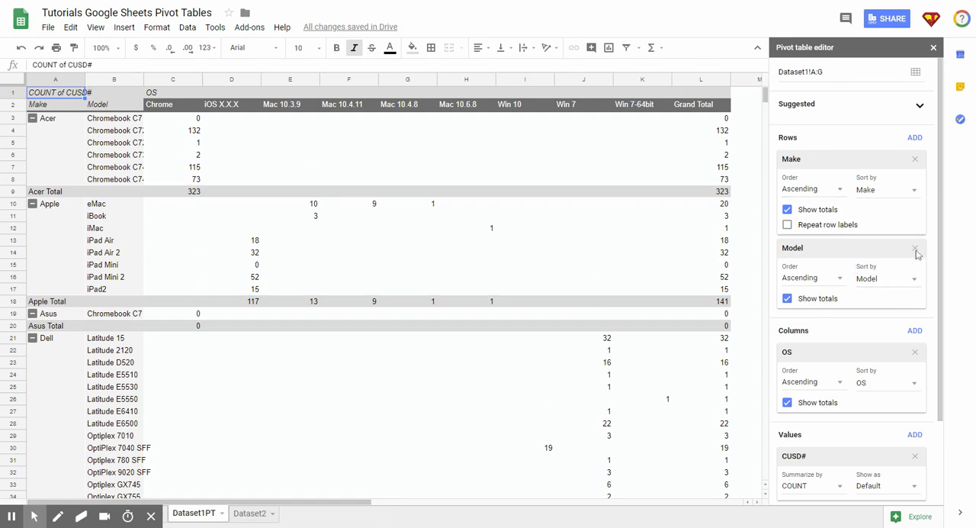
# Move the Model field from the pivot table's rows to its columns, beneath OS.
pyautogui.moveTo(848, 248); pyautogui.dragTo(854, 362)
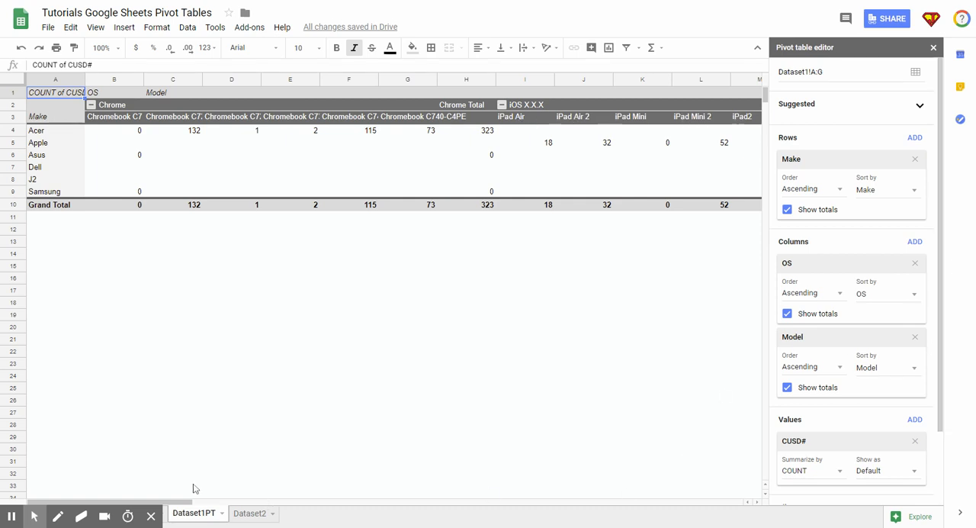
pyautogui.click(176, 504)
pyautogui.moveTo(177, 504)
pyautogui.mouseDown()
pyautogui.moveTo(296, 516)
pyautogui.moveTo(178, 514)
pyautogui.mouseUp()
# Reorder the pivot table's columns so Model comes before OS, and remove Model from the columns.
pyautogui.moveTo(851, 334); pyautogui.dragTo(843, 251)
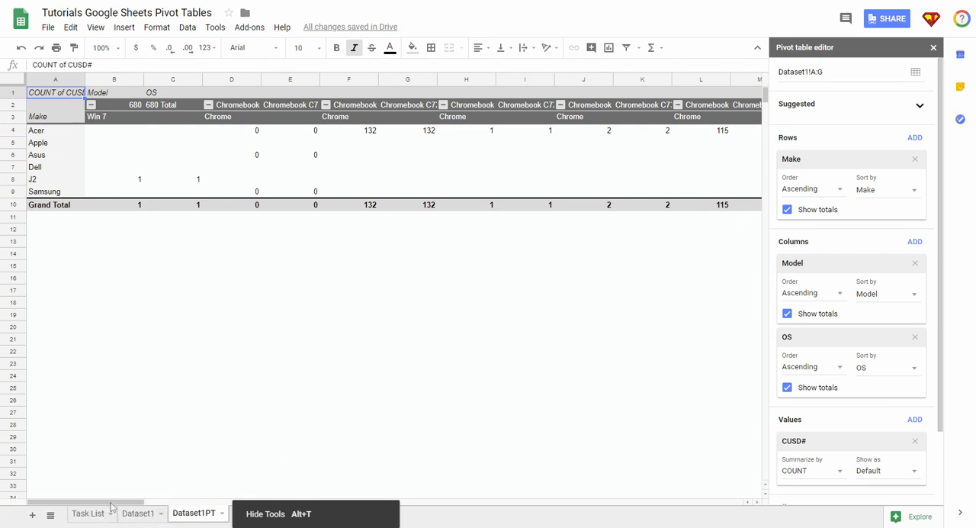
pyautogui.moveTo(110, 502)
pyautogui.mouseDown()
pyautogui.moveTo(661, 514)
pyautogui.moveTo(107, 503)
pyautogui.mouseUp()
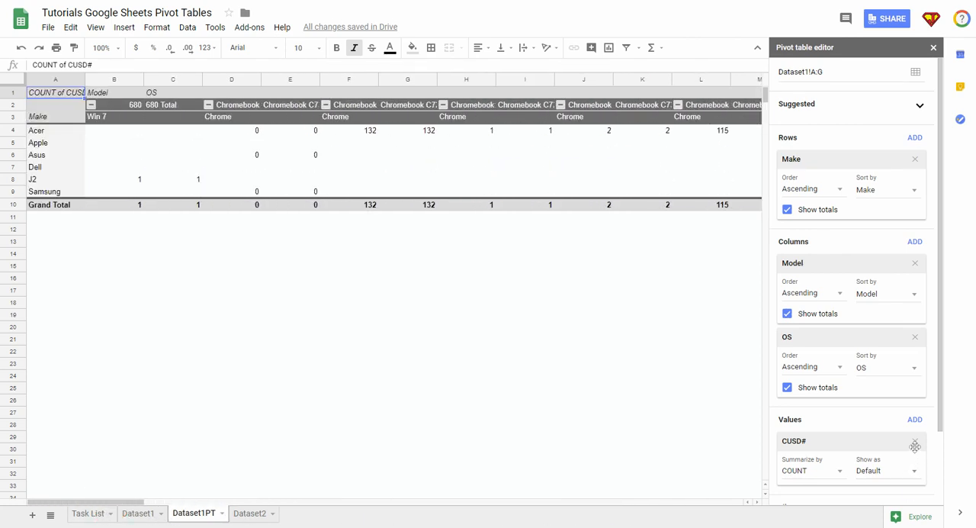
pyautogui.click(915, 263)
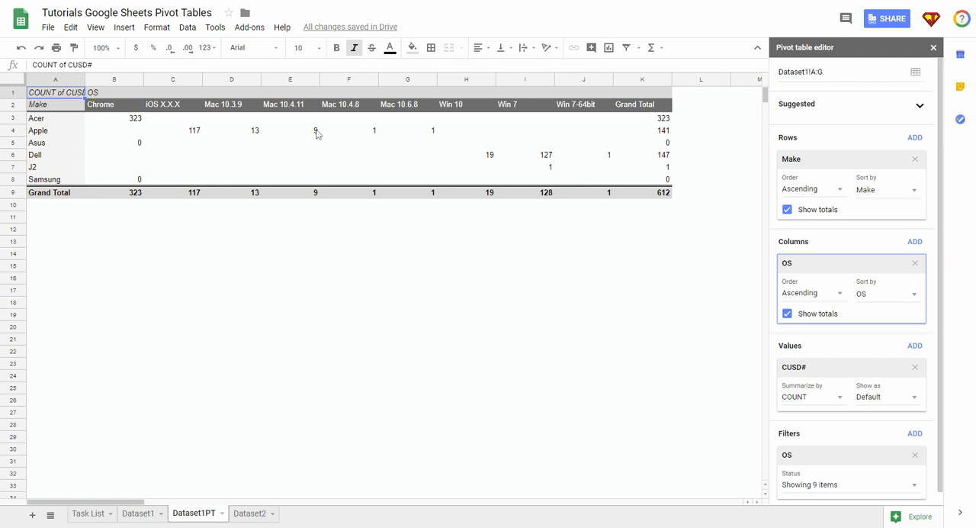
# Show the records behind the Apple count for Mac 10.3.9 and count their Status entries in G17 with =COUNTA(G2:G14).
pyautogui.doubleClick(256, 131)
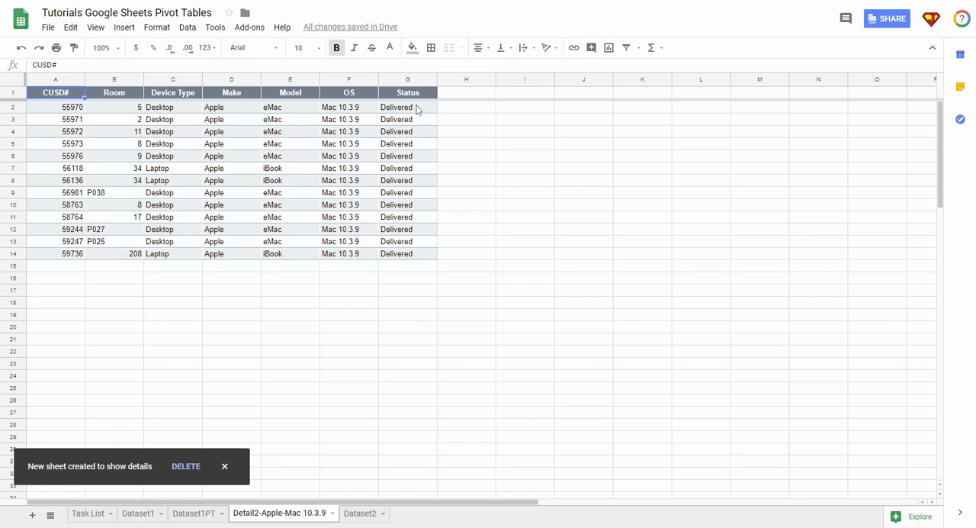
pyautogui.click(396, 290)
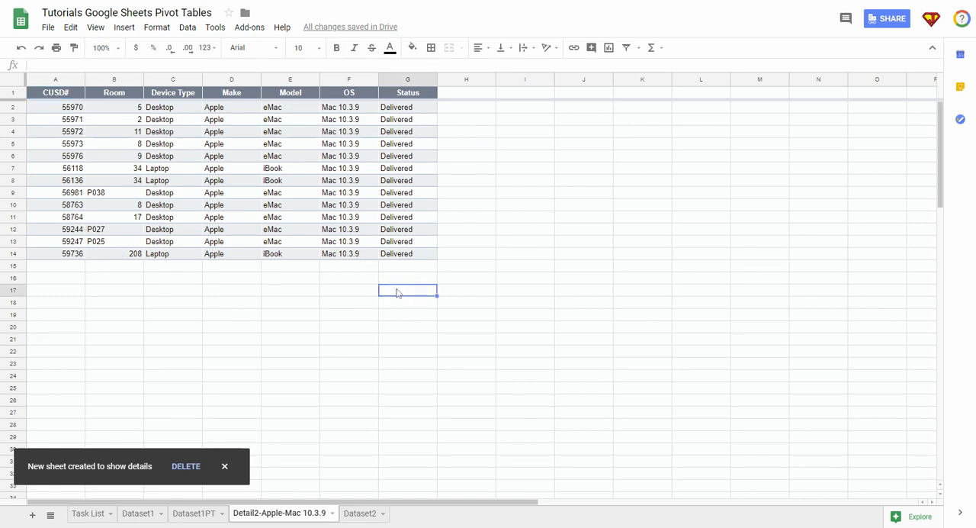
pyautogui.write('=counta')
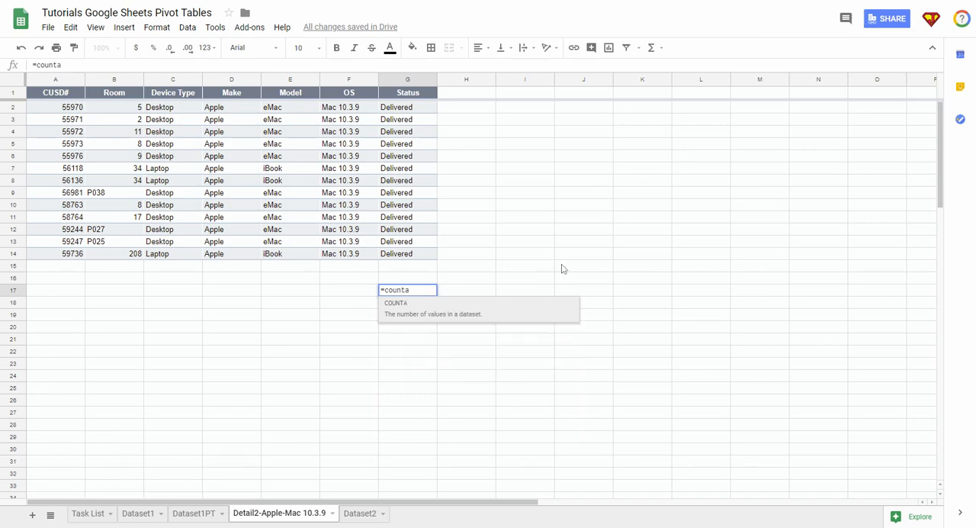
pyautogui.press('Tab')
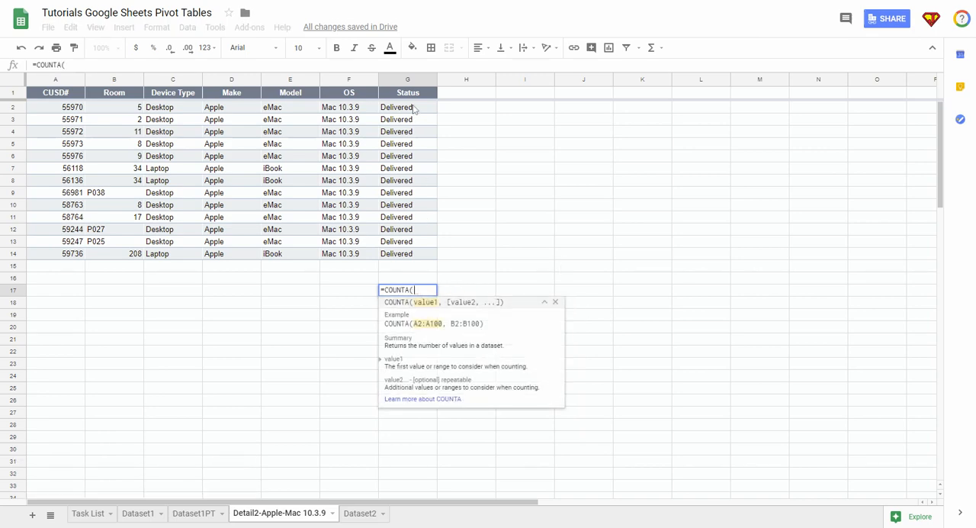
pyautogui.moveTo(415, 108); pyautogui.dragTo(412, 254)
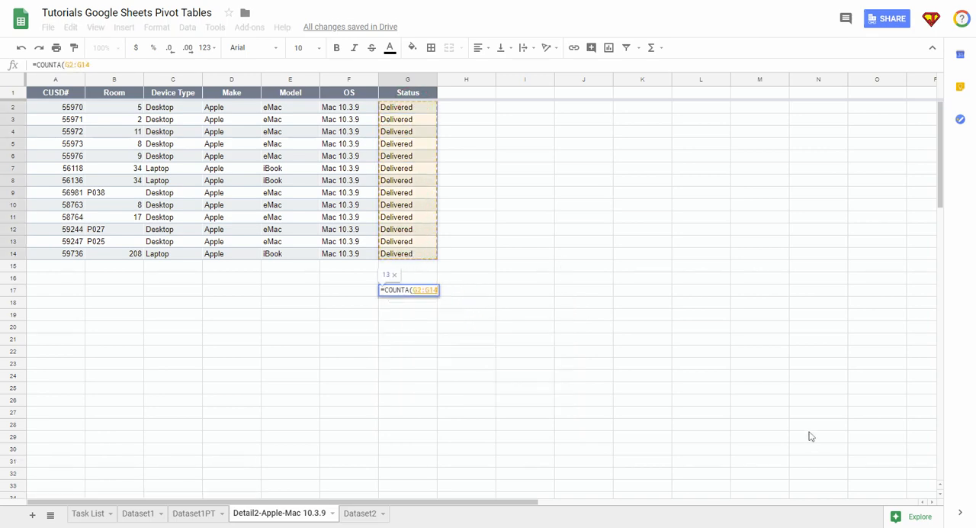
pyautogui.press('Return')
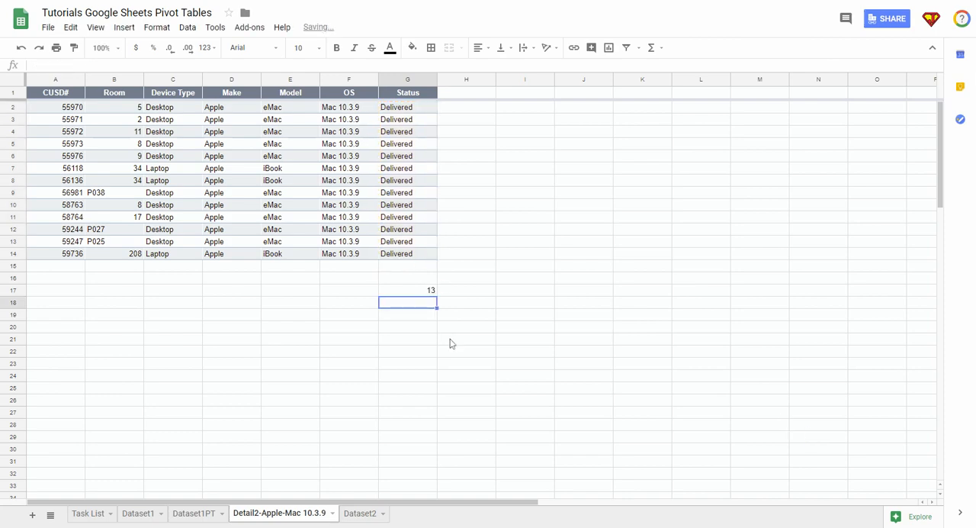
pyautogui.click(431, 291)
# Compare the count with the pivot table and delete the Detail2-Apple-Mac 10.3.9 sheet.
pyautogui.click(195, 513)
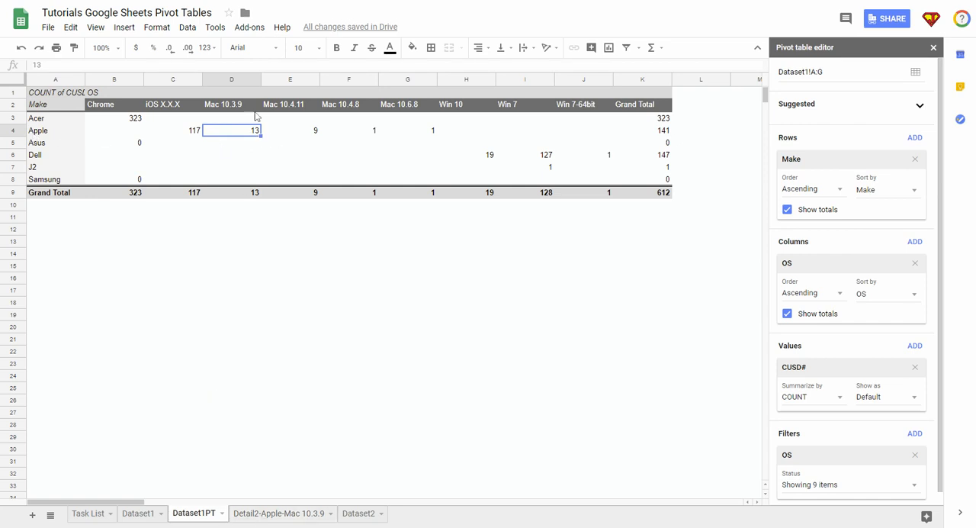
pyautogui.click(265, 514)
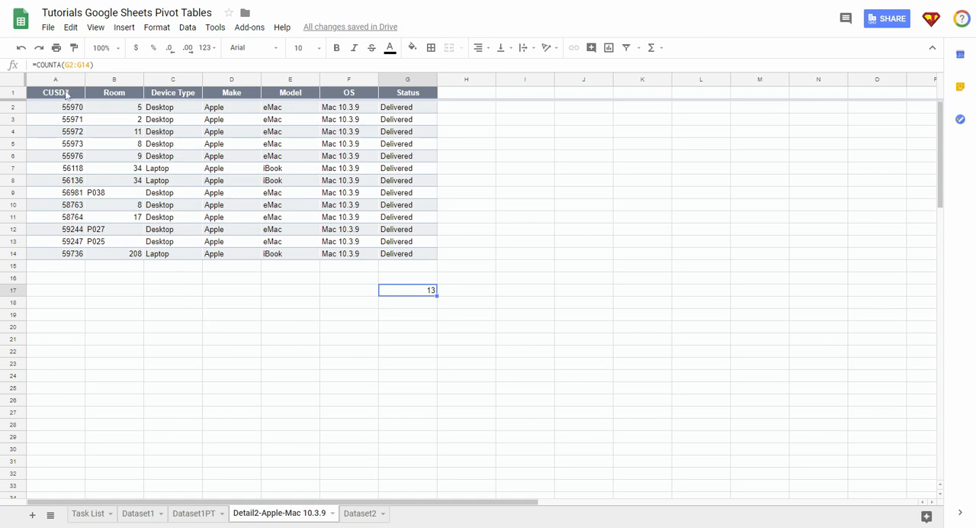
pyautogui.click(65, 95)
pyautogui.click(66, 108)
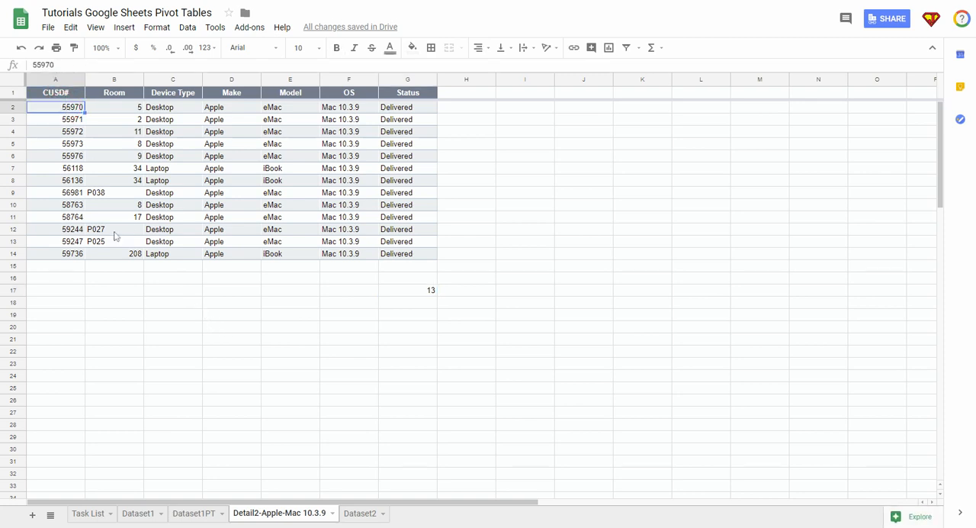
pyautogui.click(332, 514)
pyautogui.click(258, 348)
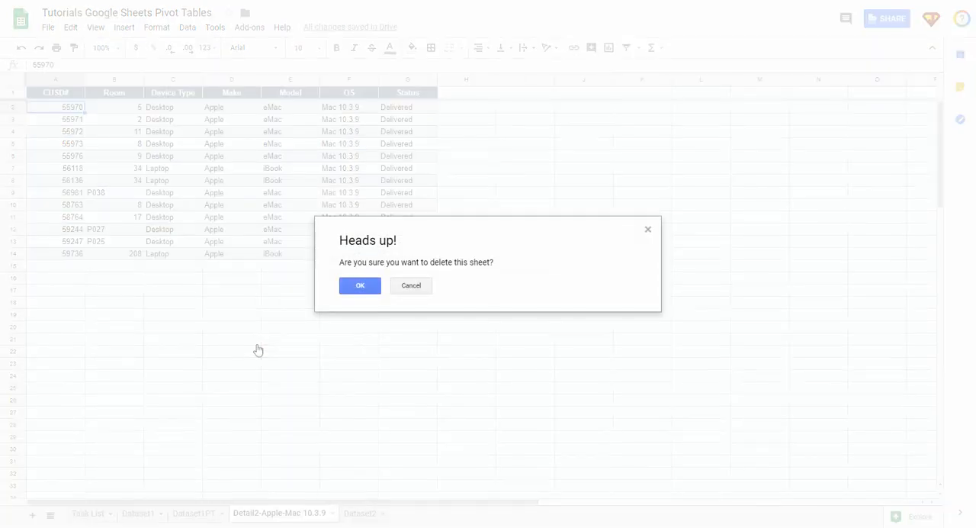
pyautogui.click(360, 285)
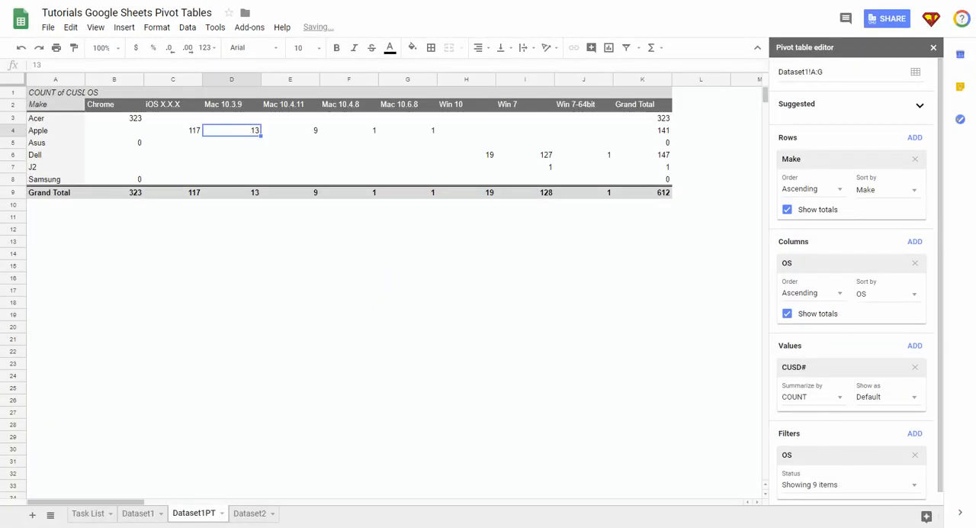
# Look over the source data on the Dataset1 sheet and return to the Dataset1PT sheet.
pyautogui.click(134, 515)
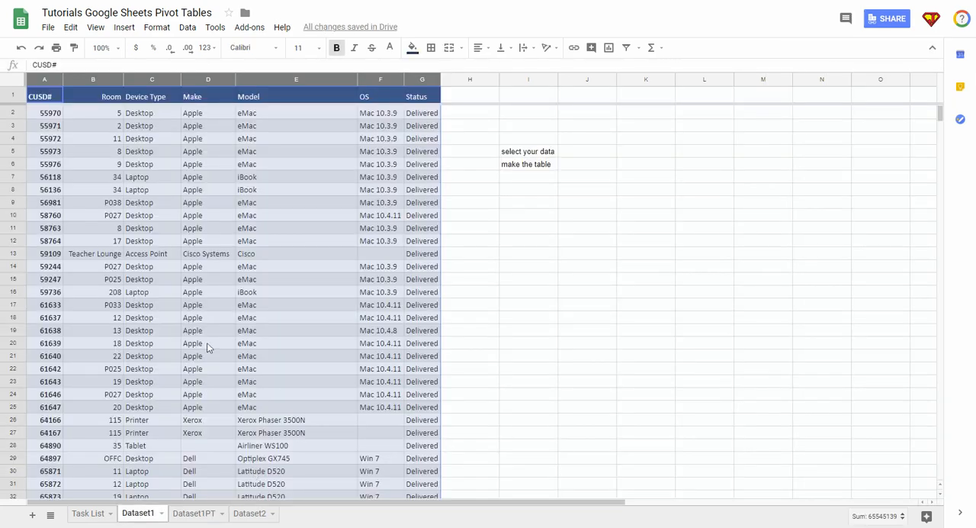
pyautogui.click(585, 319)
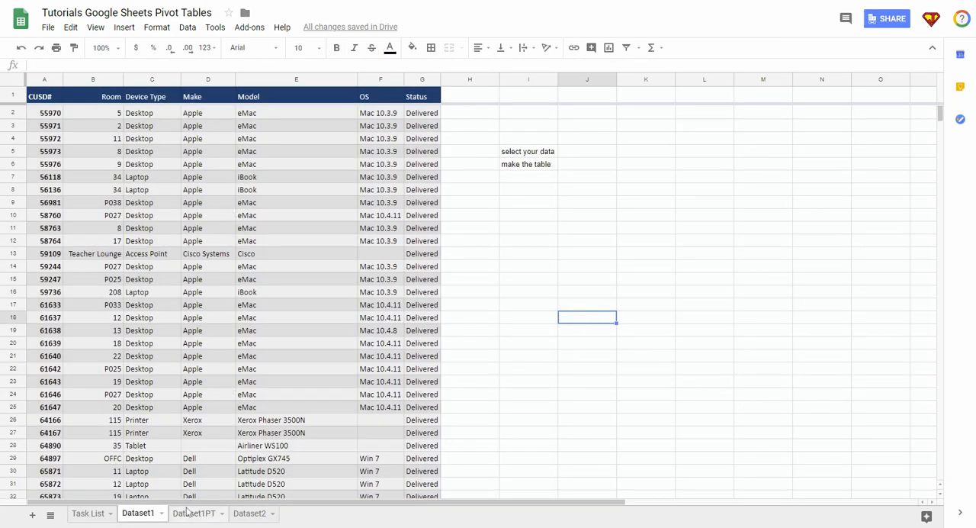
pyautogui.click(191, 514)
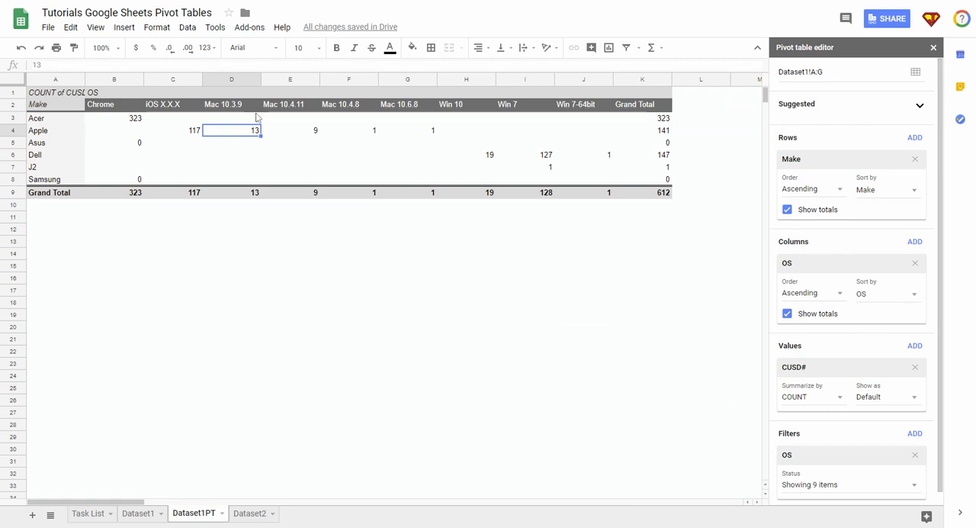
# Swap OS into the rows and Make into the columns, and clear every pivot table field, including the OS filter.
pyautogui.moveTo(850, 260); pyautogui.dragTo(856, 160)
pyautogui.moveTo(842, 245); pyautogui.dragTo(849, 276)
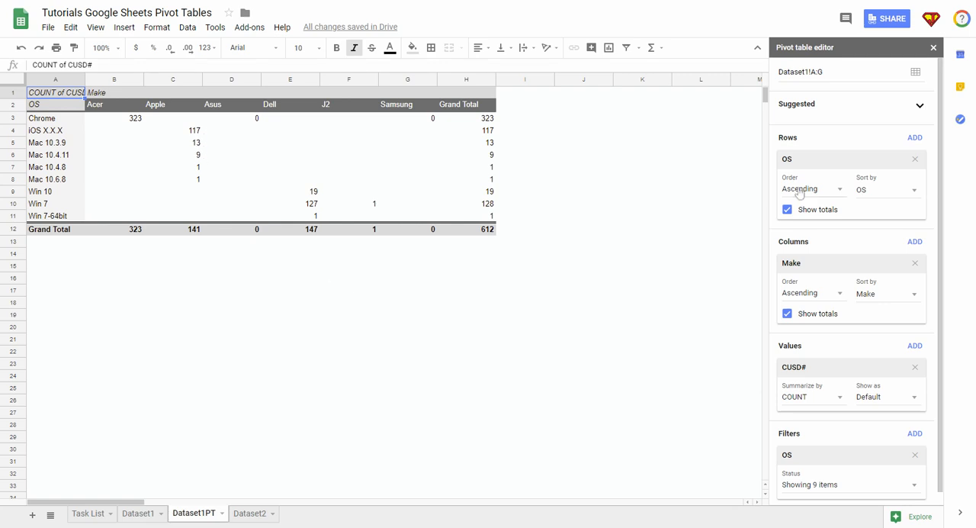
pyautogui.click(916, 159)
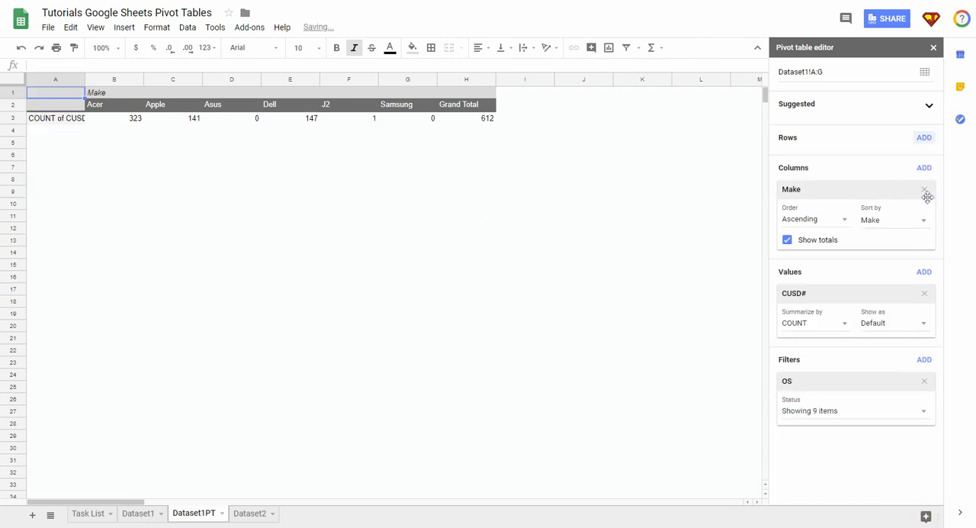
pyautogui.click(924, 190)
pyautogui.click(924, 220)
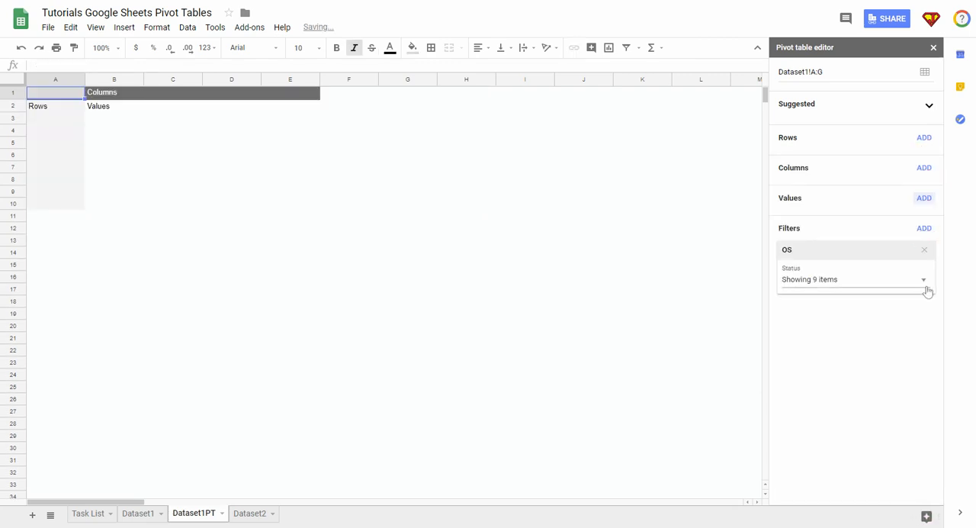
pyautogui.click(924, 250)
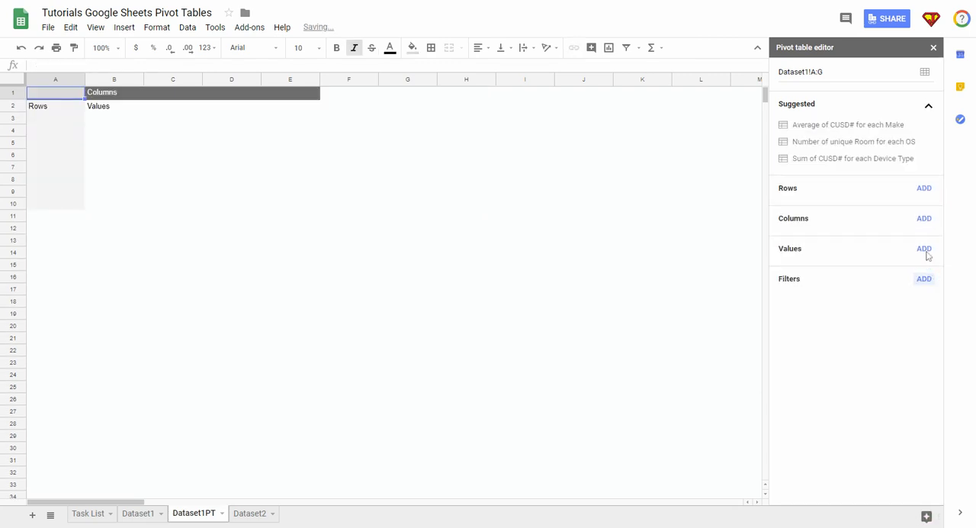
# Apply the suggested pivot table for number of unique Room for each OS, and replace it with Sum of CUSD# for each Device Type.
pyautogui.click(819, 142)
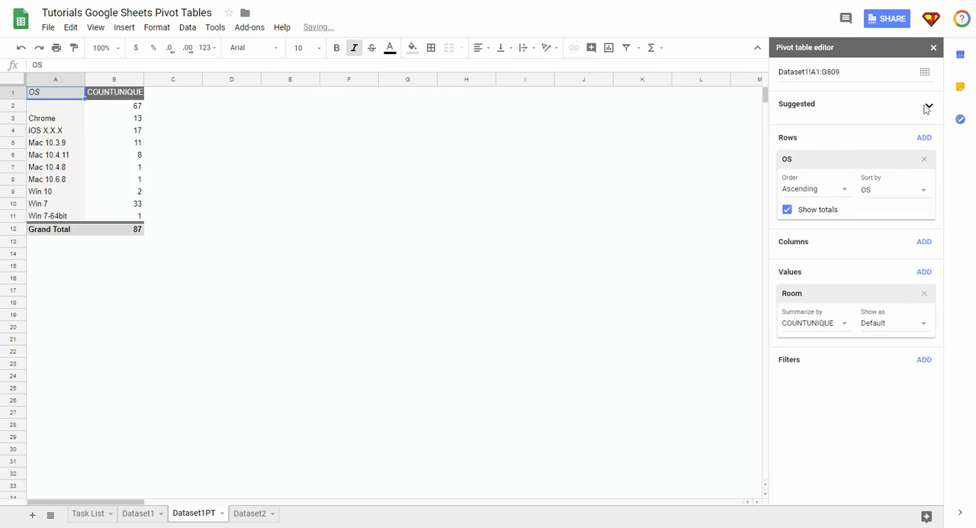
pyautogui.click(929, 105)
pyautogui.click(843, 161)
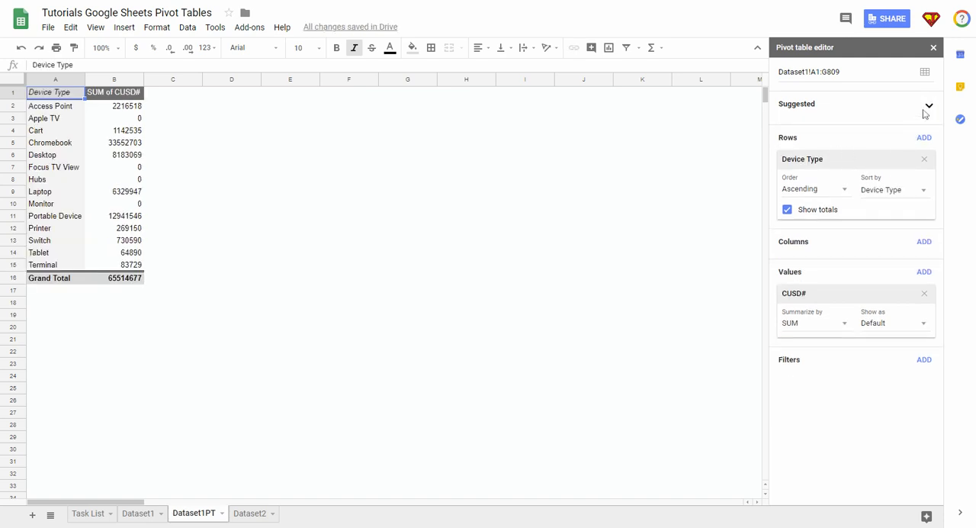
# Summarize the CUSD# values by COUNT and widen column B to fit its full header.
pyautogui.click(835, 323)
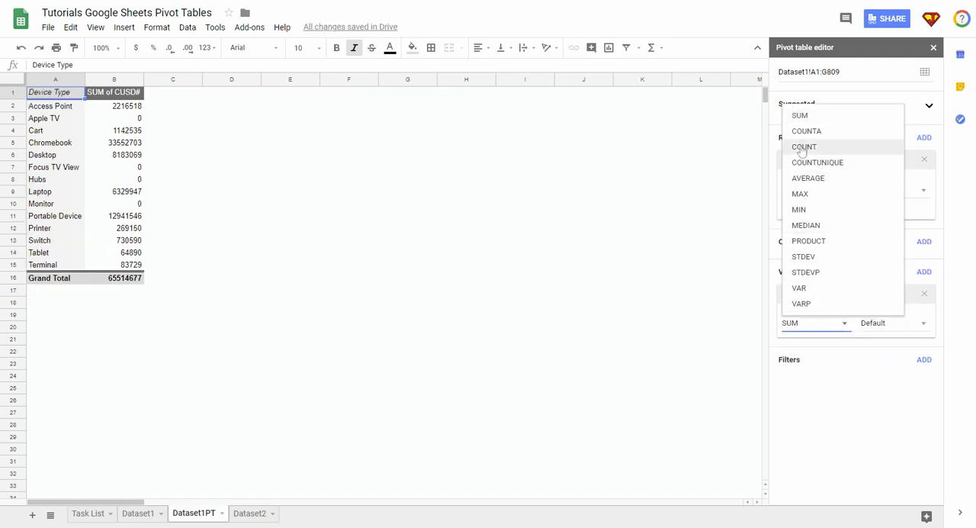
pyautogui.click(803, 146)
pyautogui.click(612, 368)
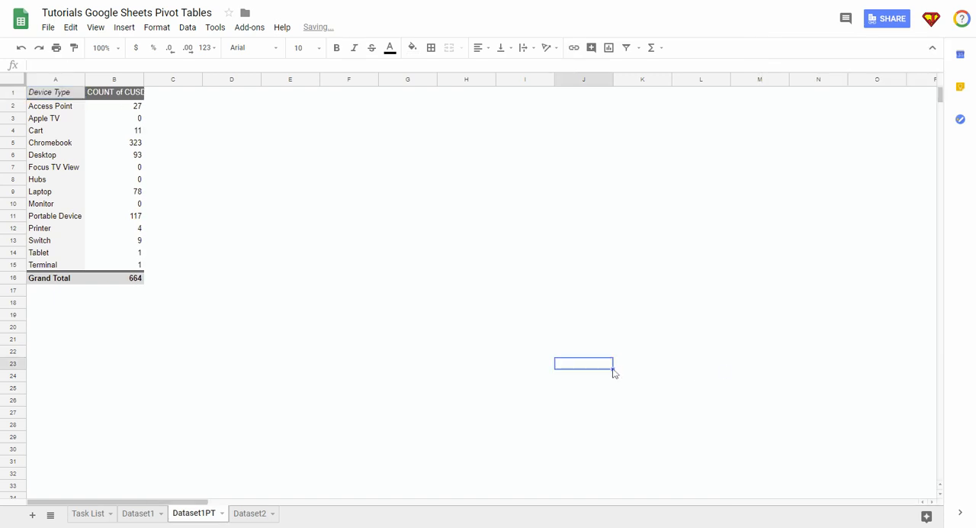
pyautogui.click(105, 181)
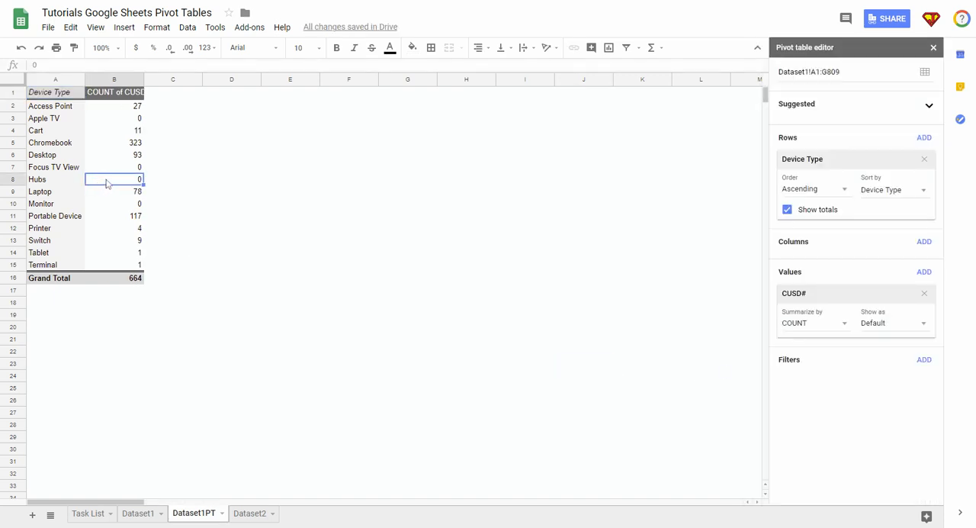
pyautogui.moveTo(142, 79); pyautogui.dragTo(213, 79)
# Delete the Dataset1PT sheet and select cell I9 on the Dataset1 sheet.
pyautogui.click(222, 513)
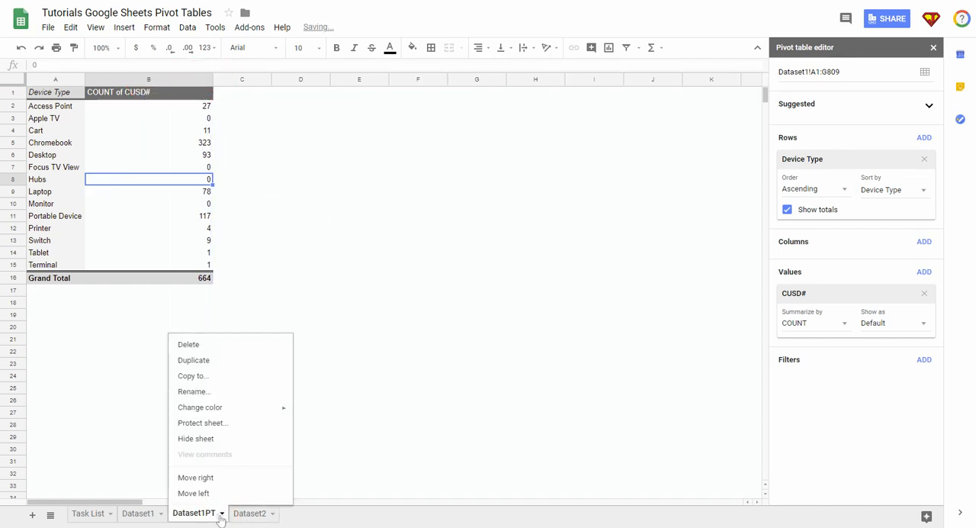
pyautogui.click(189, 347)
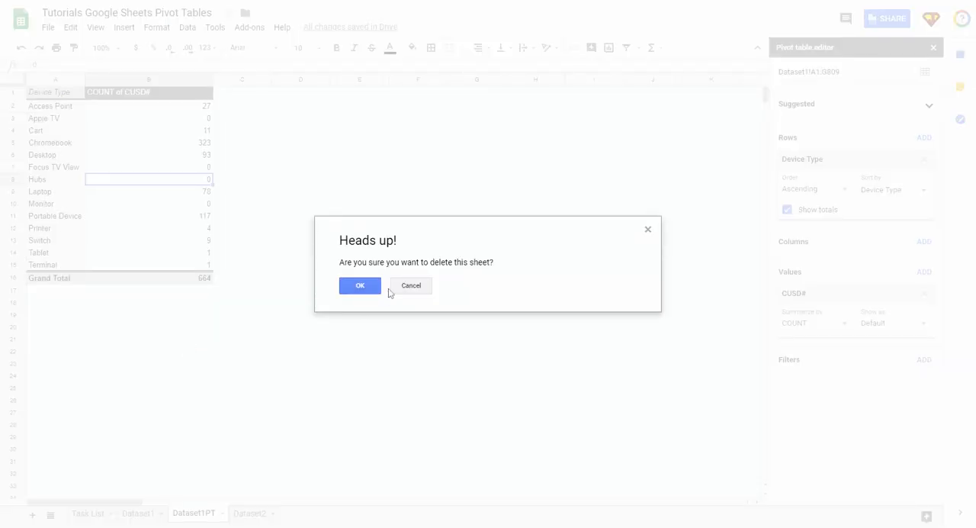
pyautogui.click(369, 287)
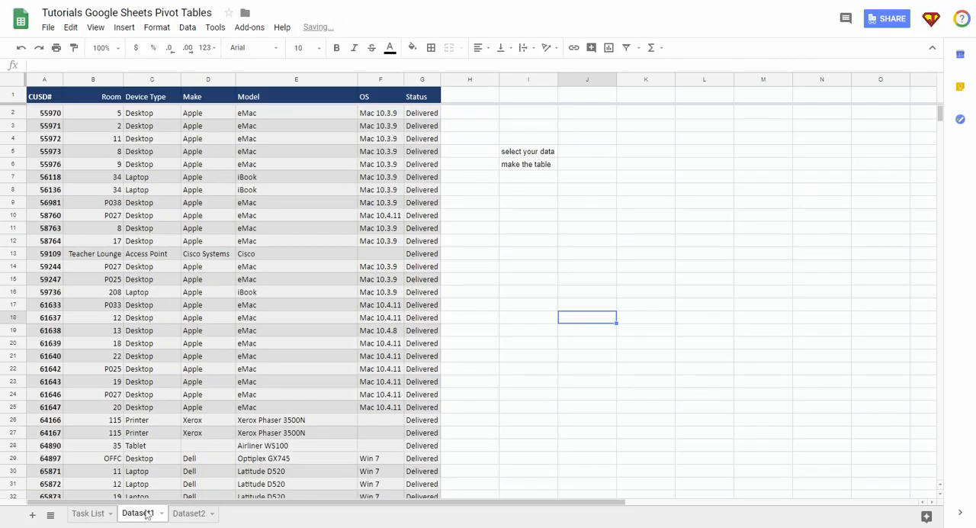
pyautogui.click(536, 204)
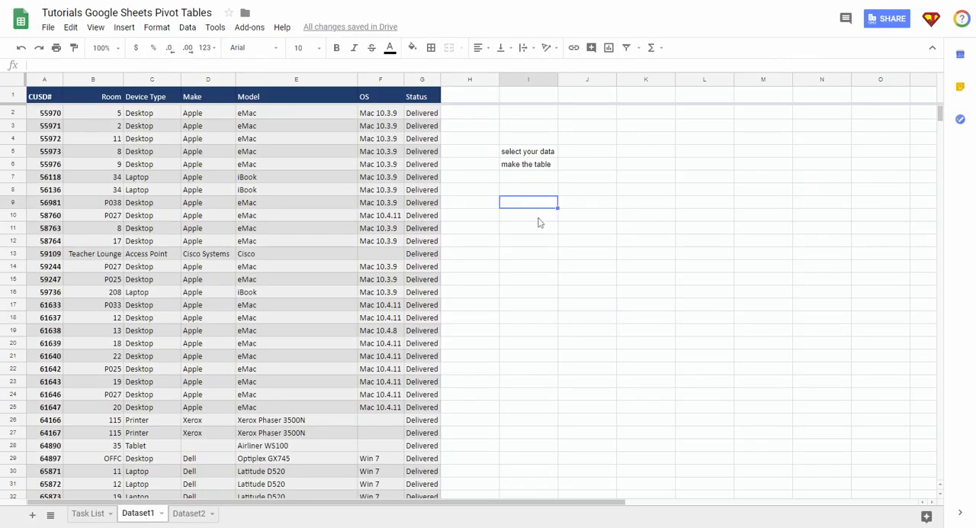